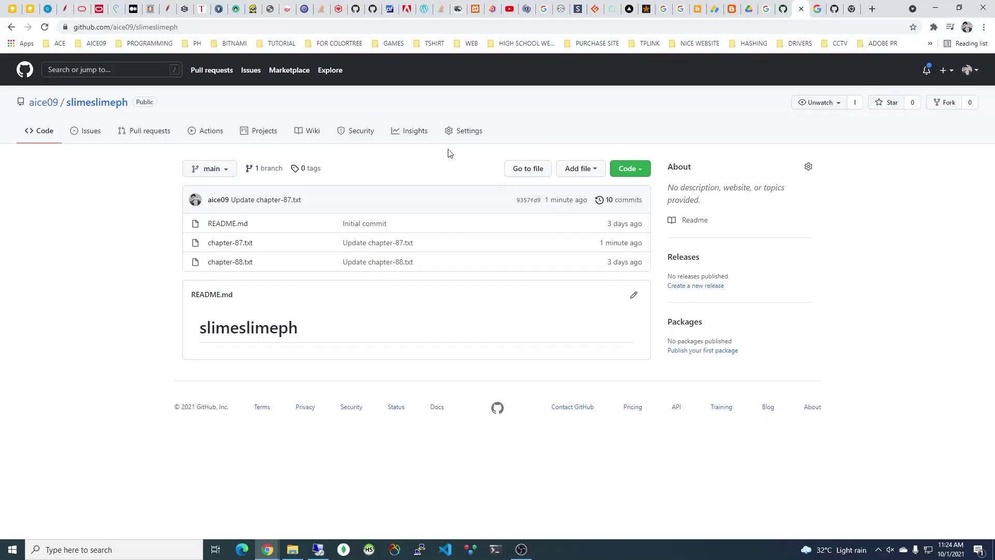
# Open the Settings page of the slimeslimeph repository
pyautogui.click(464, 131)
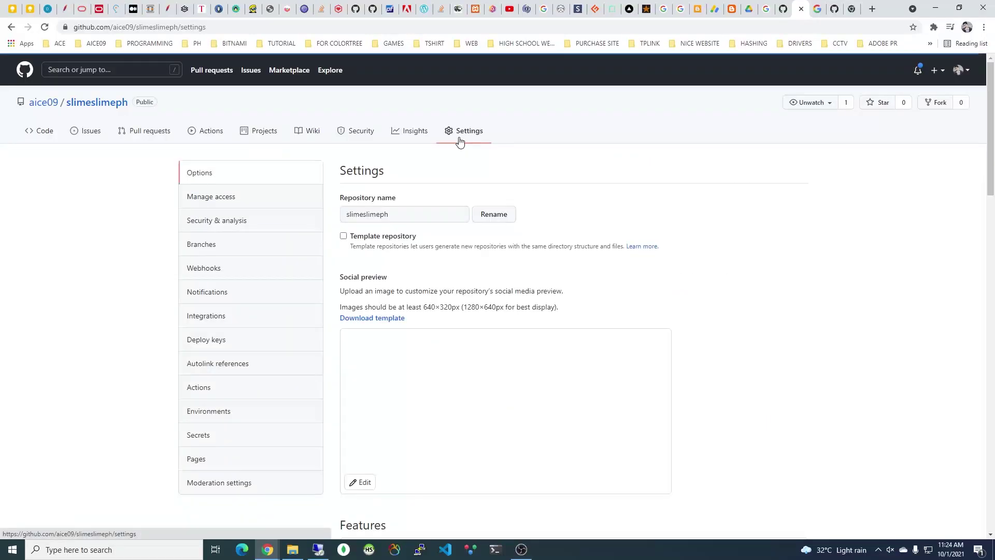
pyautogui.scroll(-3, 241, 183)
pyautogui.scroll(-1, 248, 186)
pyautogui.scroll(-3, 248, 185)
pyautogui.scroll(3, 245, 183)
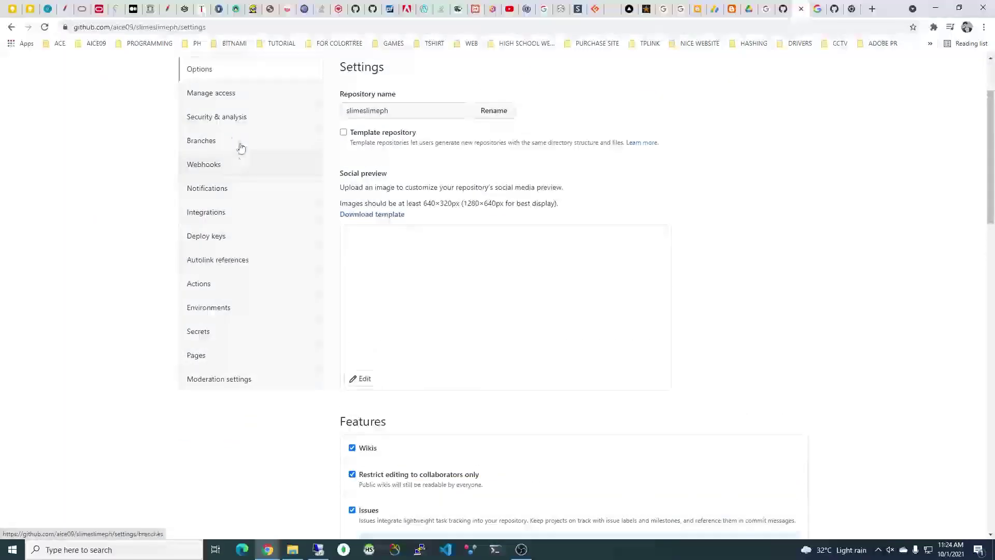
pyautogui.scroll(-3, 467, 233)
pyautogui.scroll(-5, 470, 227)
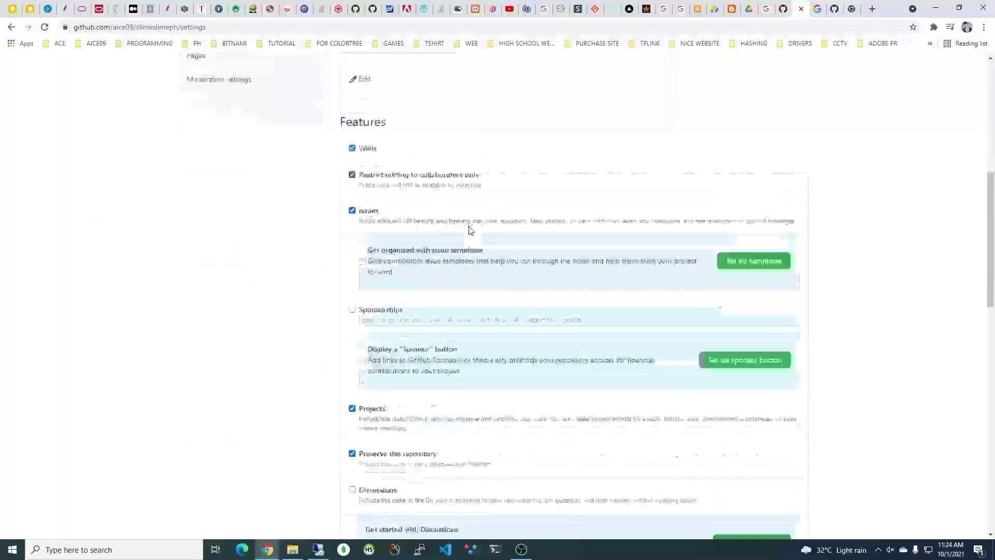
pyautogui.scroll(-5, 471, 228)
pyautogui.scroll(-5, 471, 227)
pyautogui.scroll(-4, 471, 227)
pyautogui.scroll(-2, 470, 227)
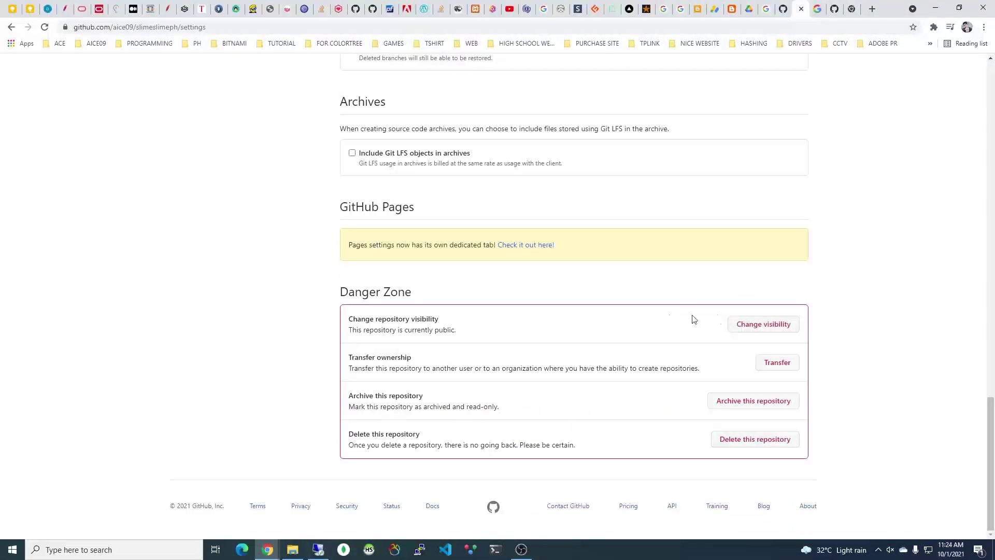
# Choose Make private and enter 'aice09/slimeslimeph' as the confirmation name
pyautogui.click(741, 324)
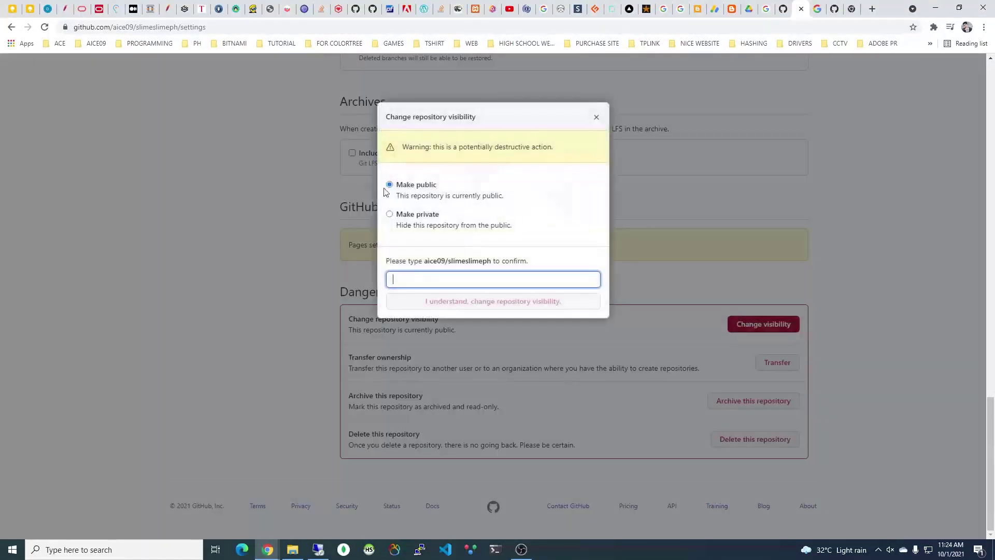
pyautogui.click(399, 216)
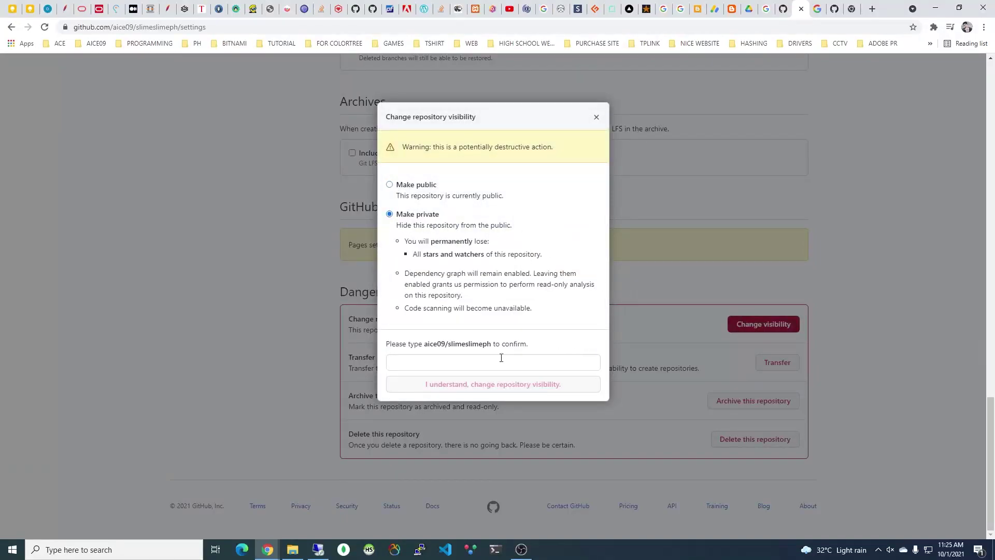
pyautogui.moveTo(425, 342); pyautogui.dragTo(495, 343)
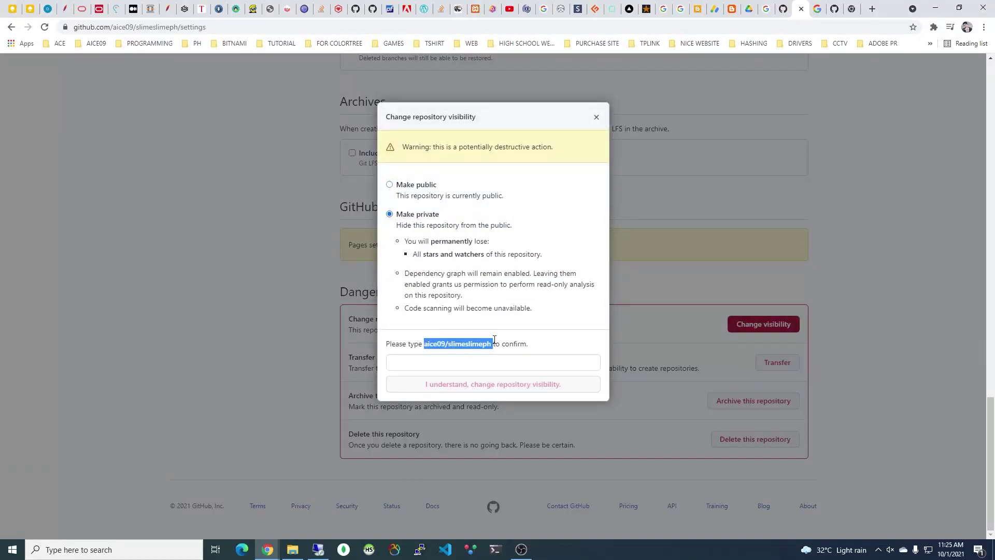
pyautogui.rightClick(488, 343)
pyautogui.click(502, 349)
pyautogui.click(447, 362)
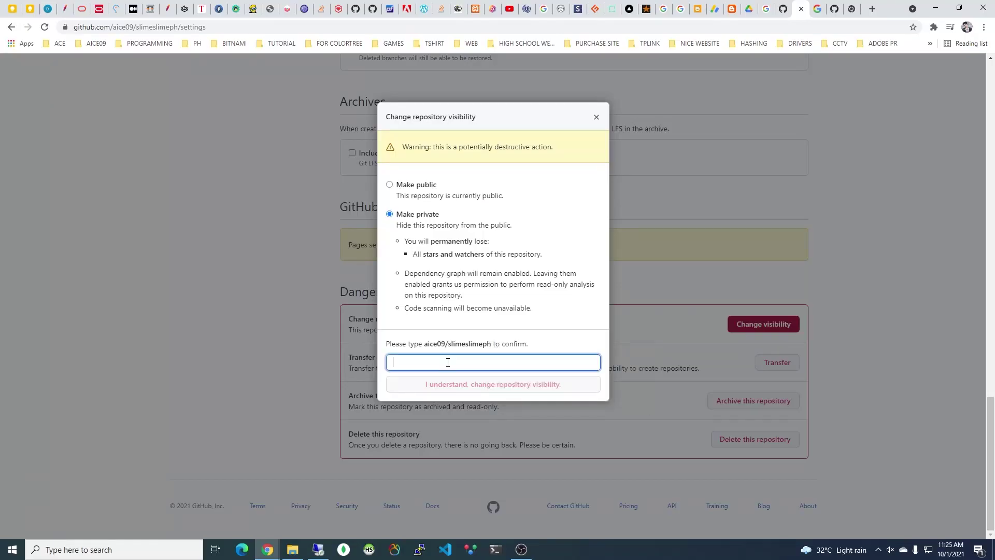
pyautogui.rightClick(447, 362)
pyautogui.click(473, 444)
pyautogui.press('BackSpace')
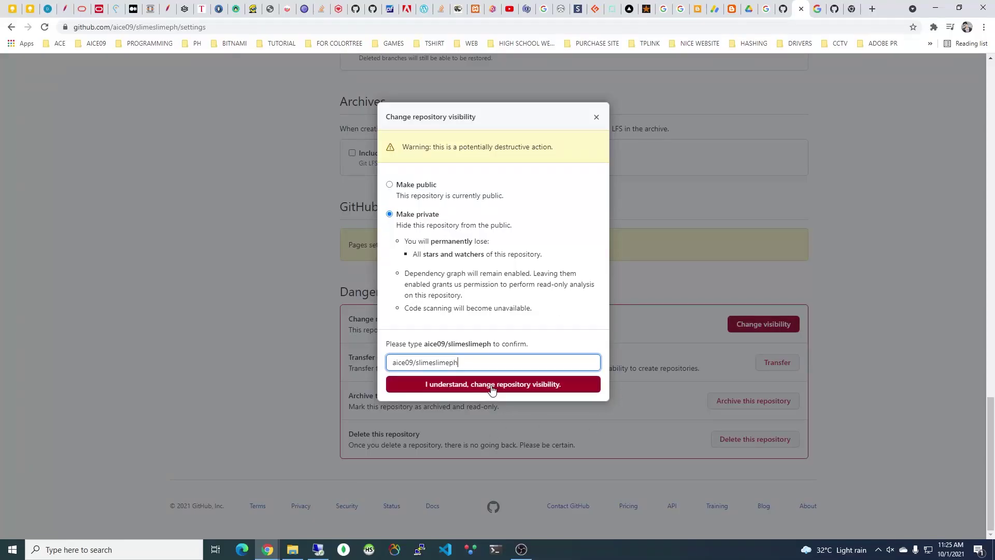
# Accept 'I understand, change repository visibility' to make slimeslimeph private
pyautogui.click(492, 386)
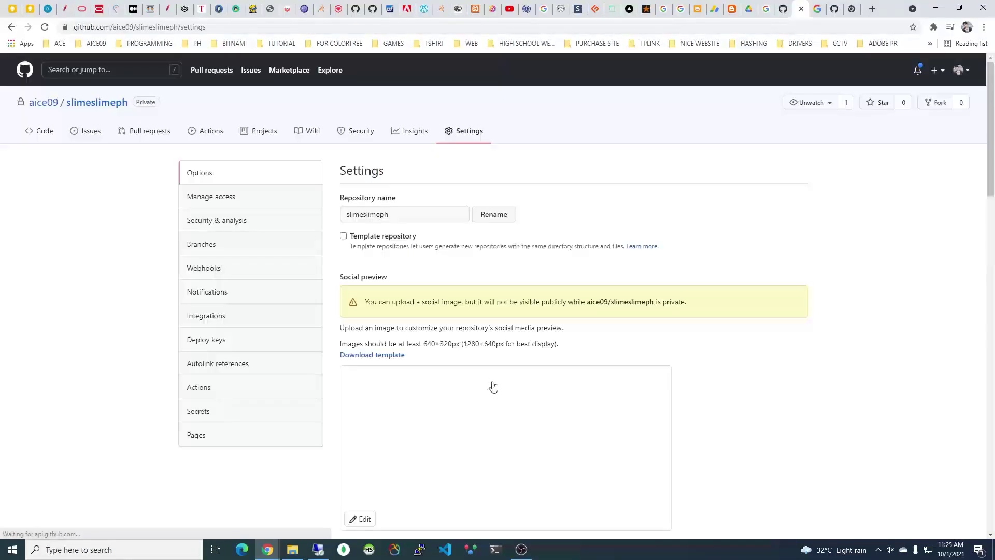
pyautogui.scroll(-8, 409, 278)
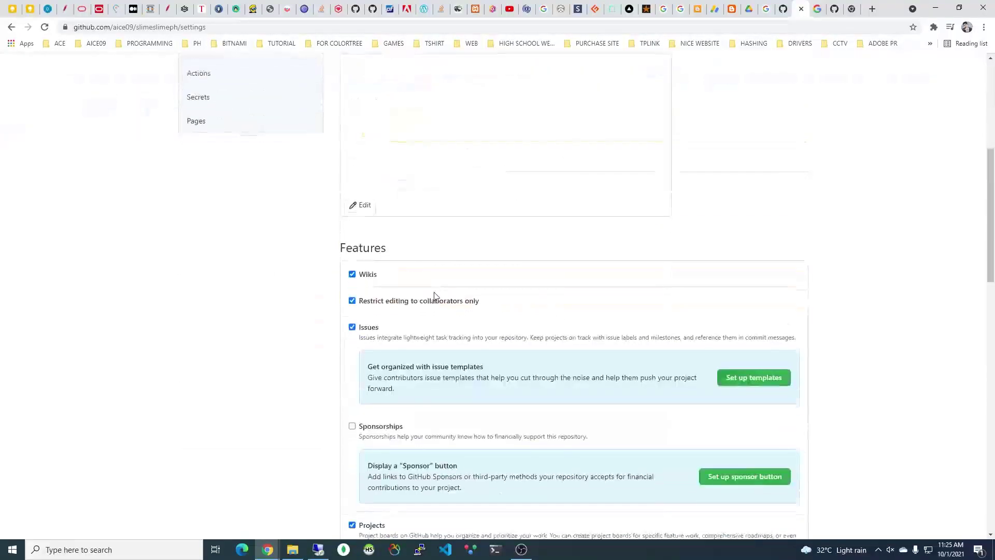
pyautogui.scroll(-8, 419, 288)
pyautogui.scroll(-5, 427, 292)
pyautogui.scroll(-3, 438, 297)
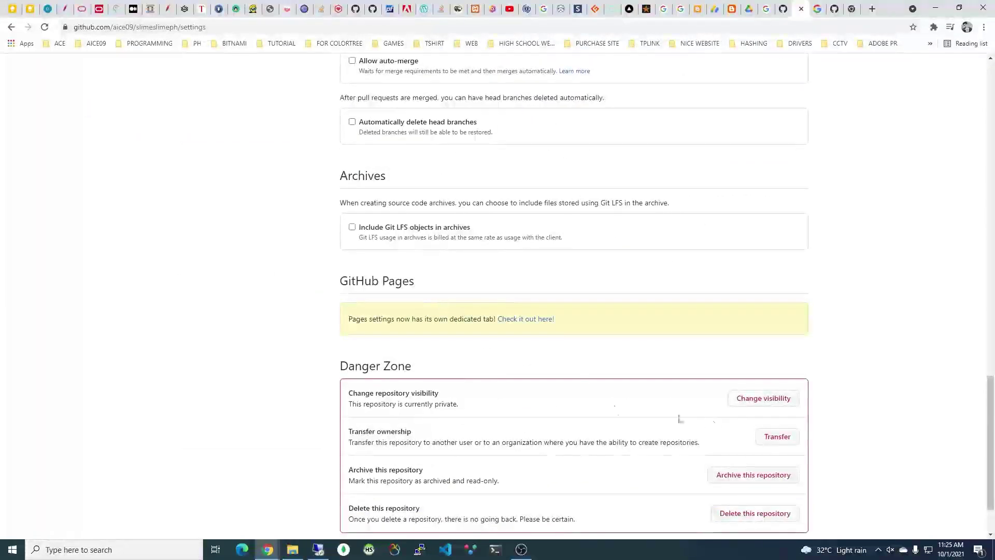